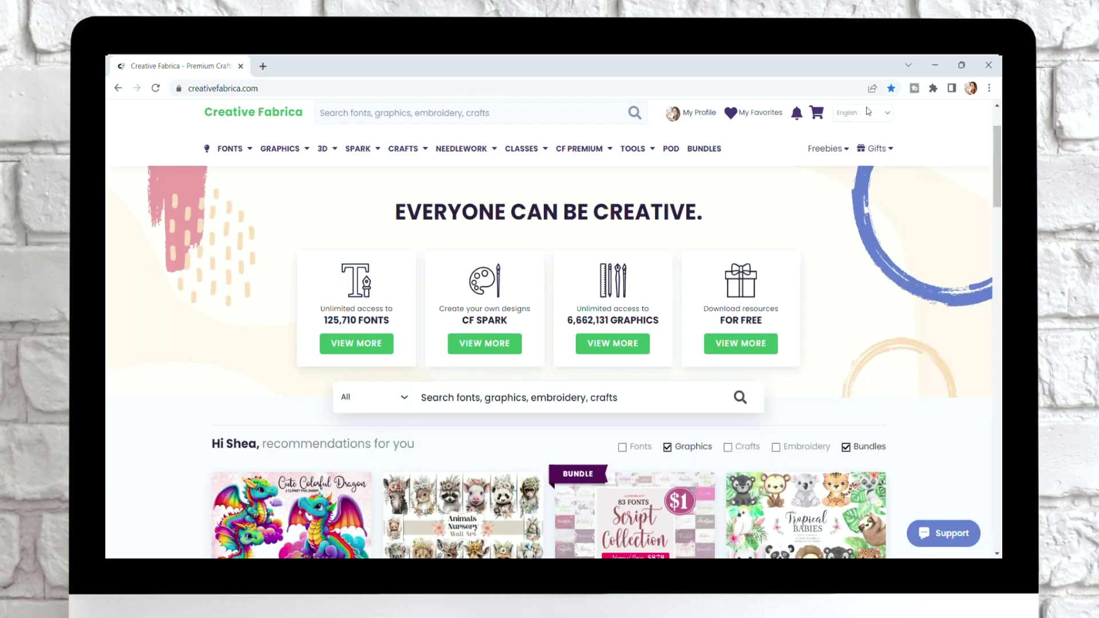
Open Creative Fabrica's Script Fonts listing, browse through it, and return to page 1.
mouse_move(215, 144)
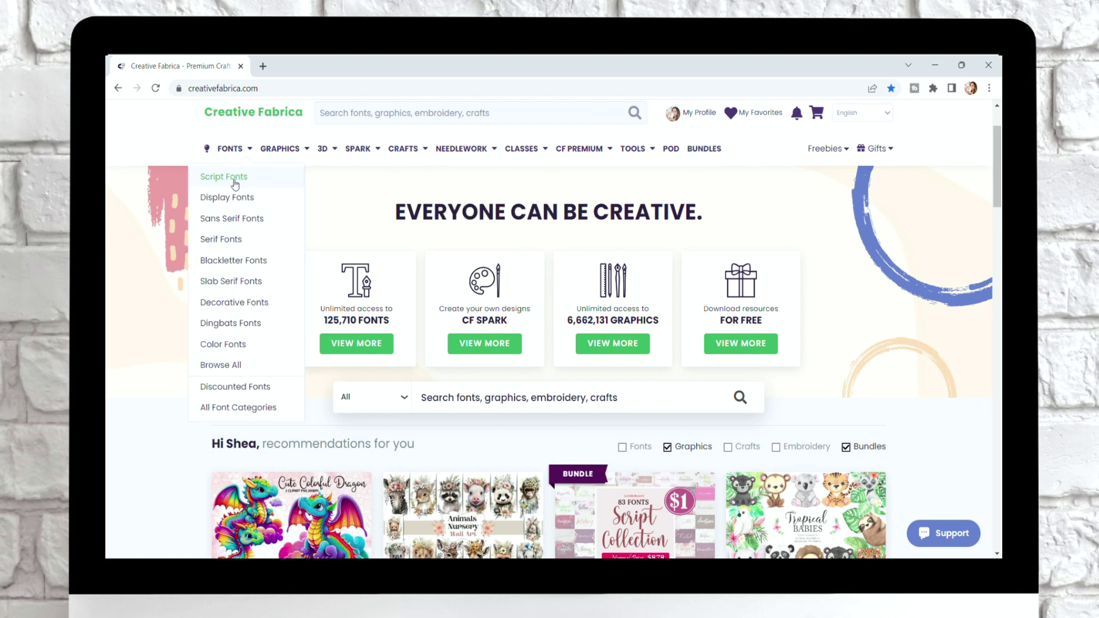
click(289, 173)
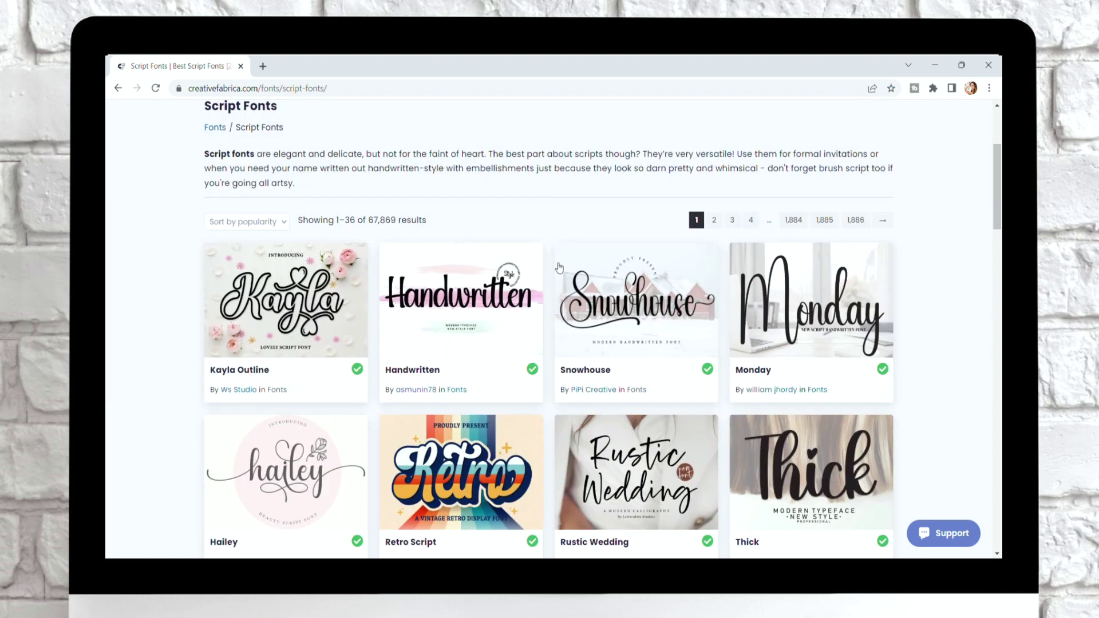
scroll(561, 271, down, 5)
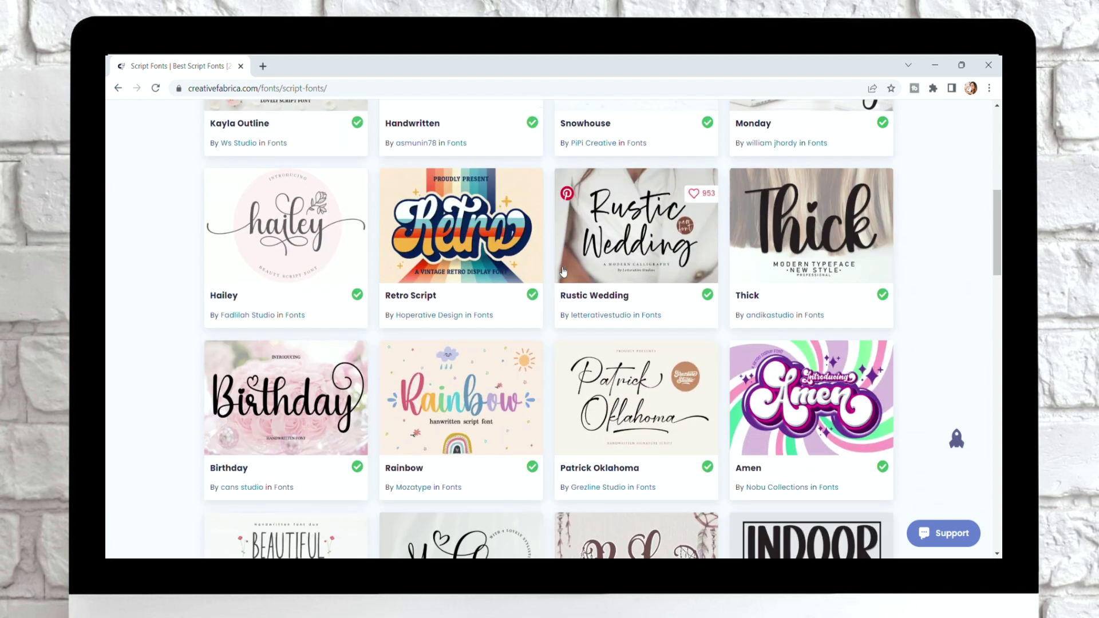
scroll(645, 426, down, 6)
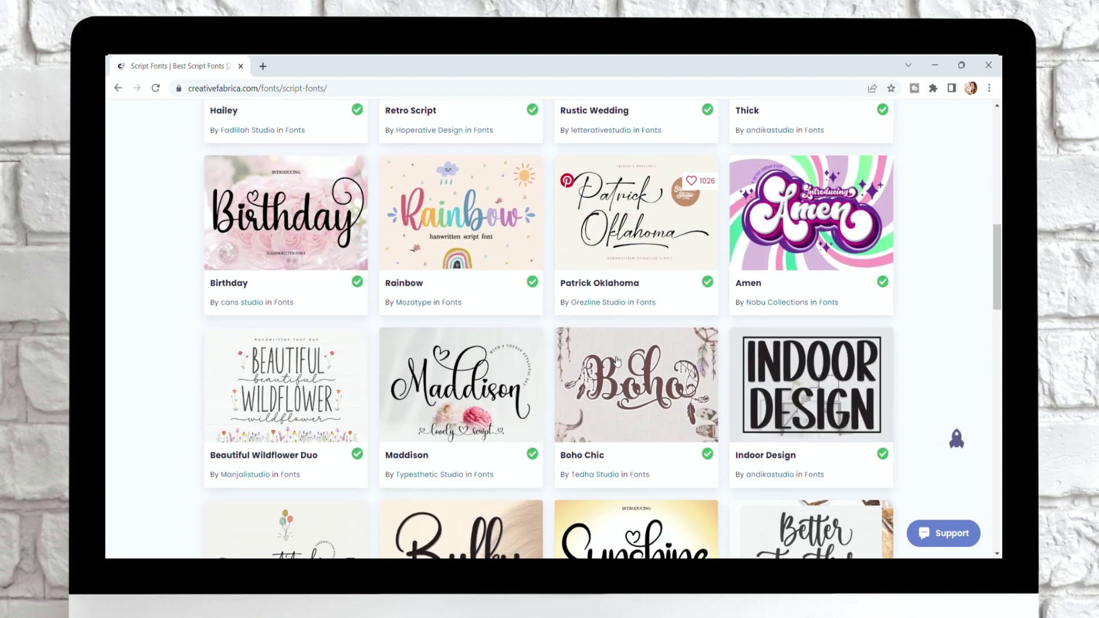
scroll(614, 353, down, 4)
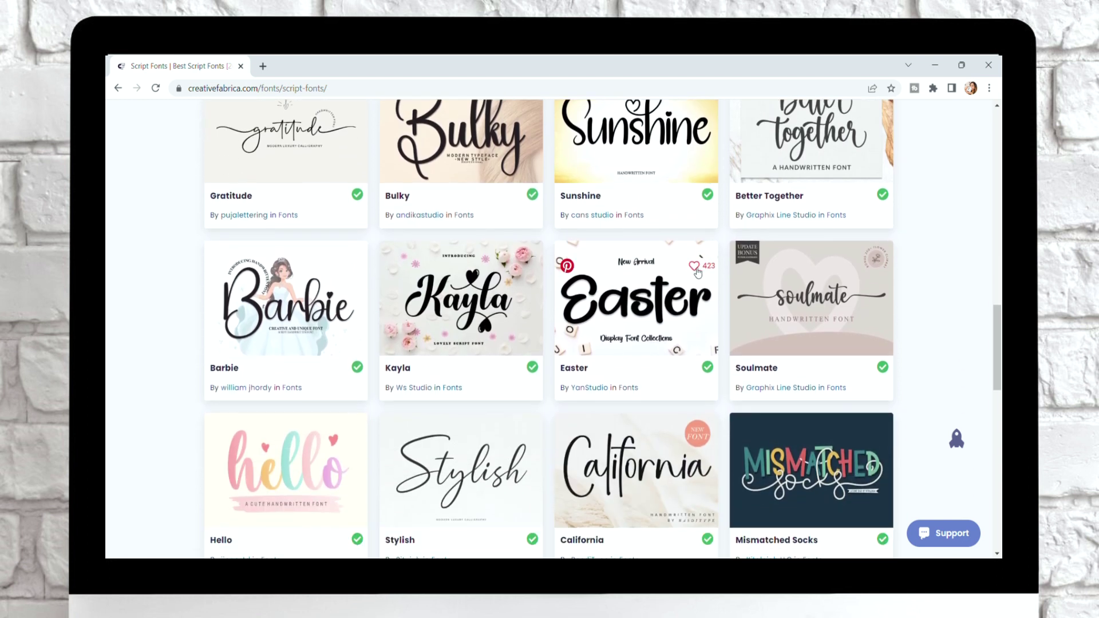
scroll(685, 286, down, 7)
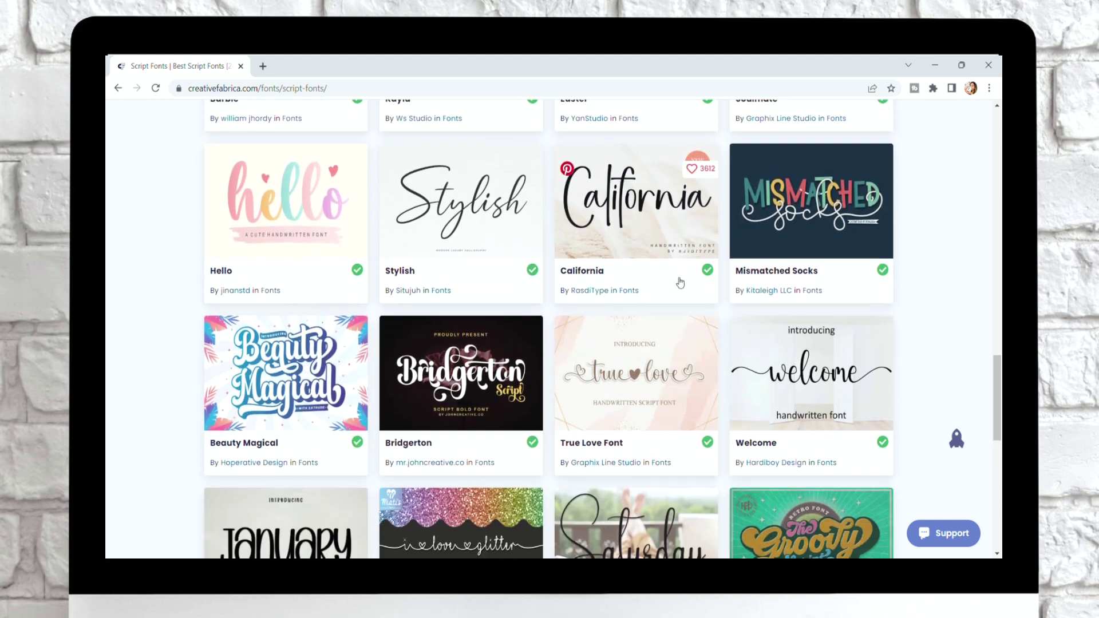
scroll(672, 278, down, 1)
scroll(674, 280, down, 1)
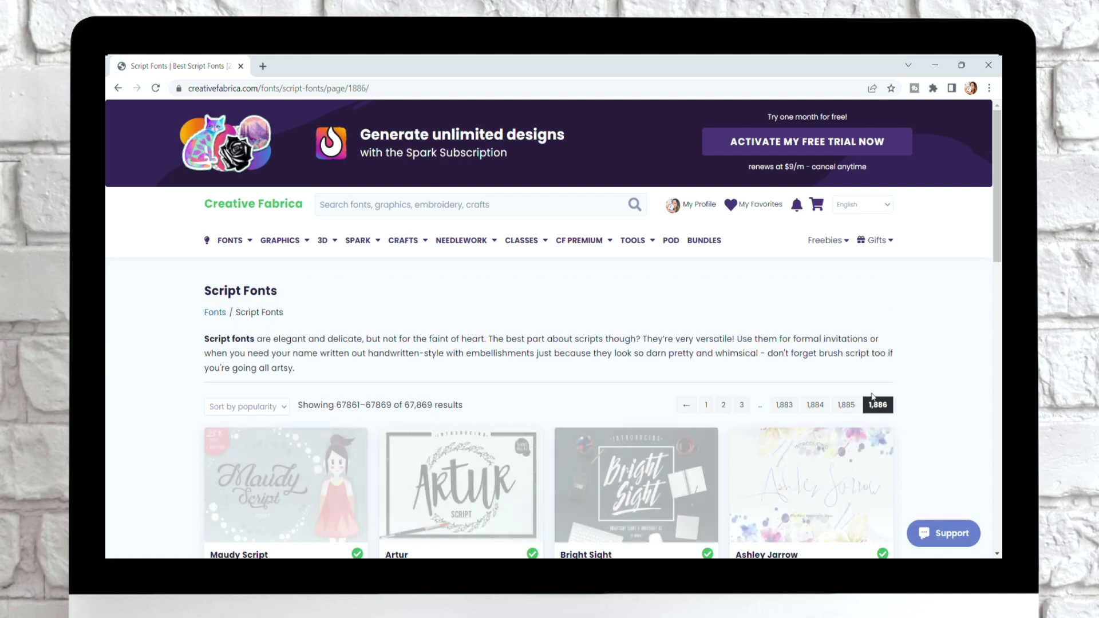
scroll(875, 396, down, 7)
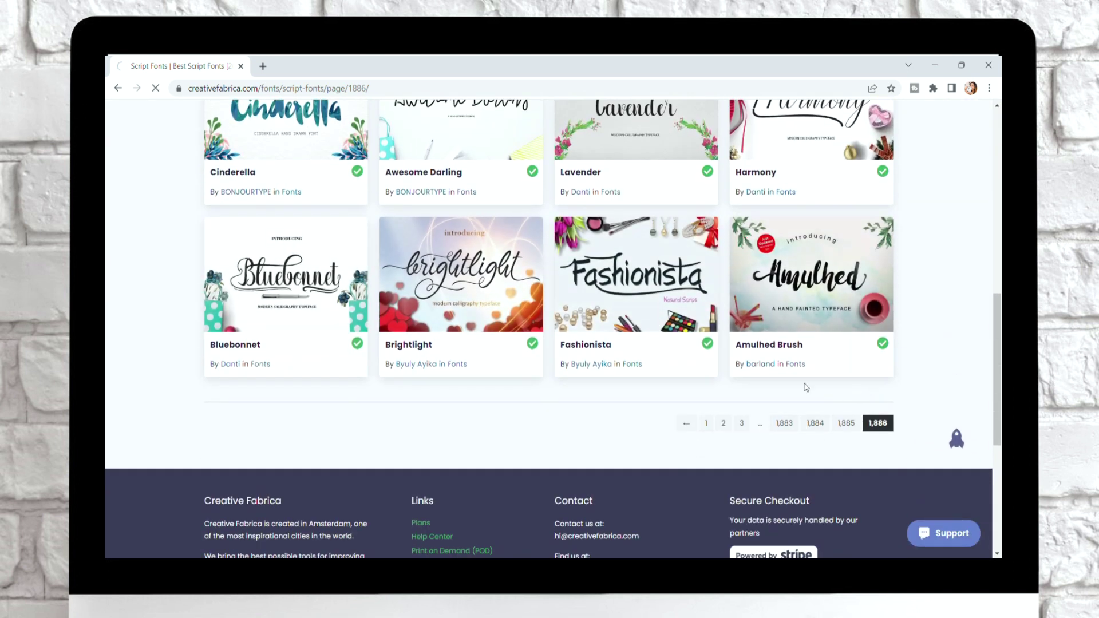
scroll(651, 351, up, 8)
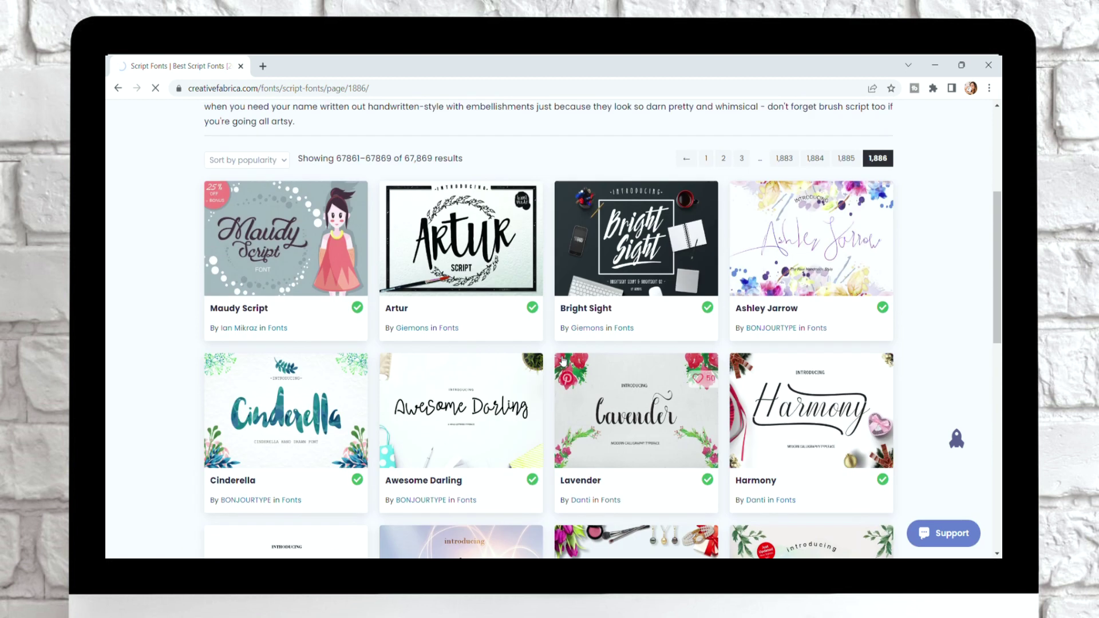
key(alt+Left)
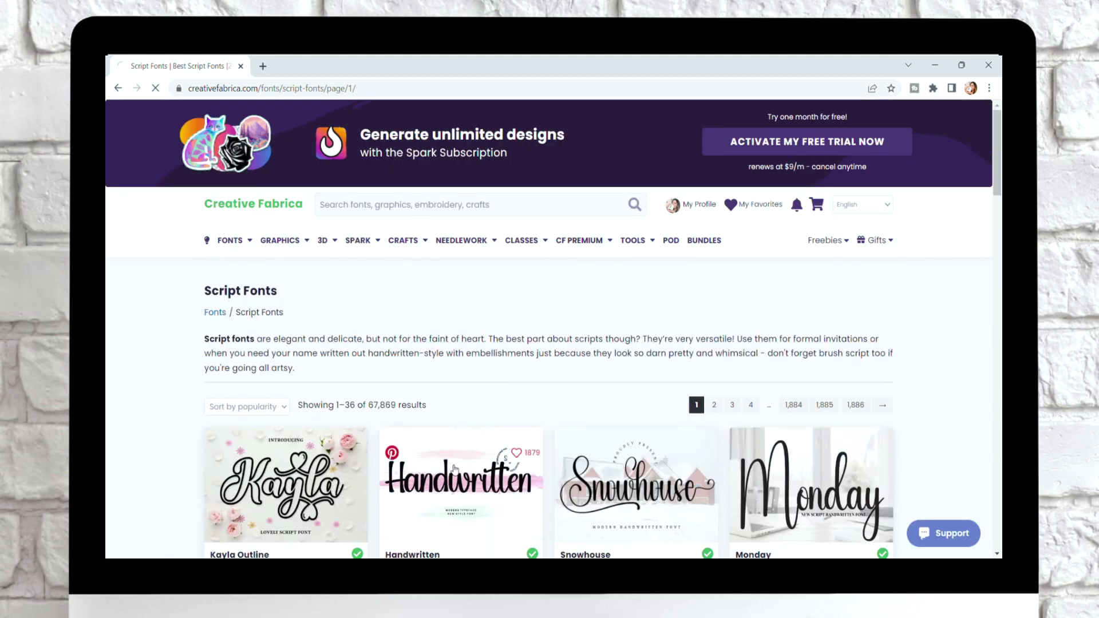
Open the Handwritten font's product page and highlight its note about the included licence.
click(481, 469)
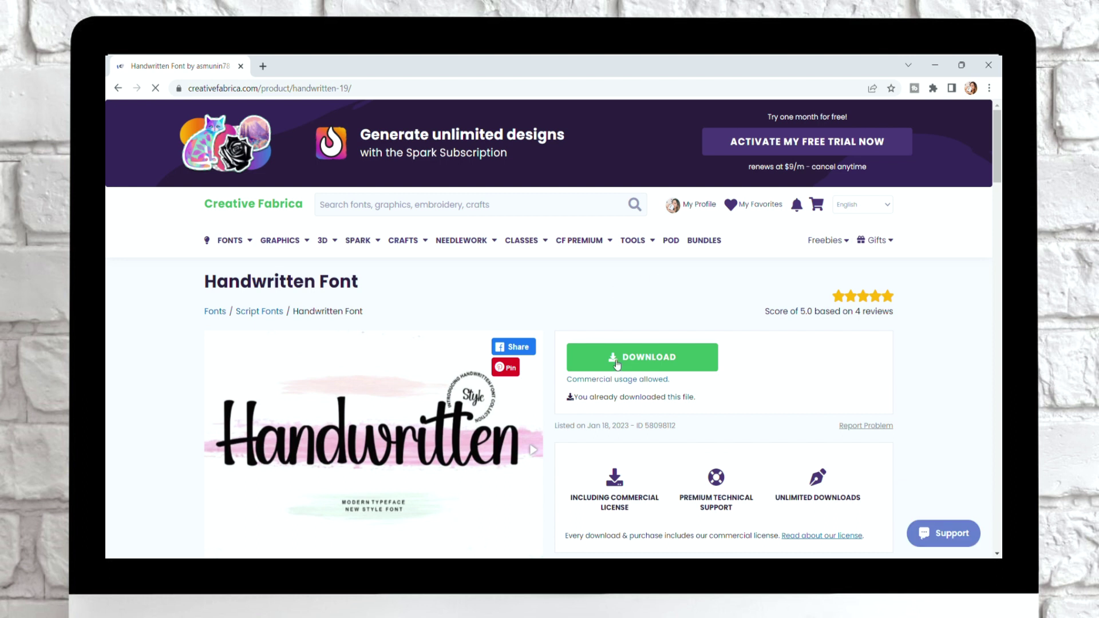
scroll(629, 350, down, 1)
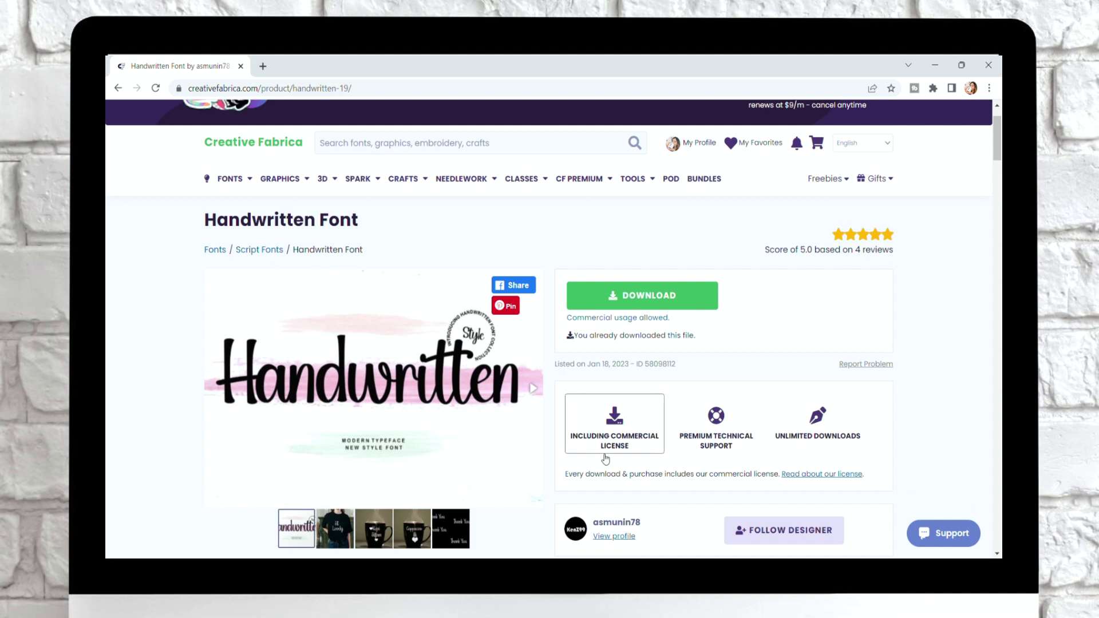
drag(564, 475, 693, 489)
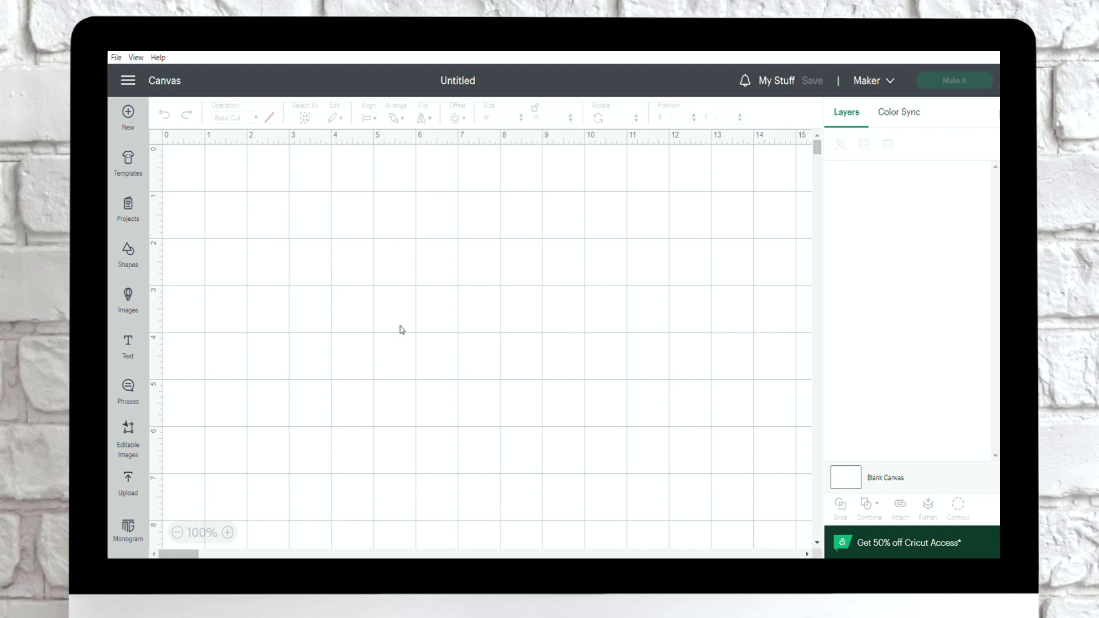
click(128, 346)
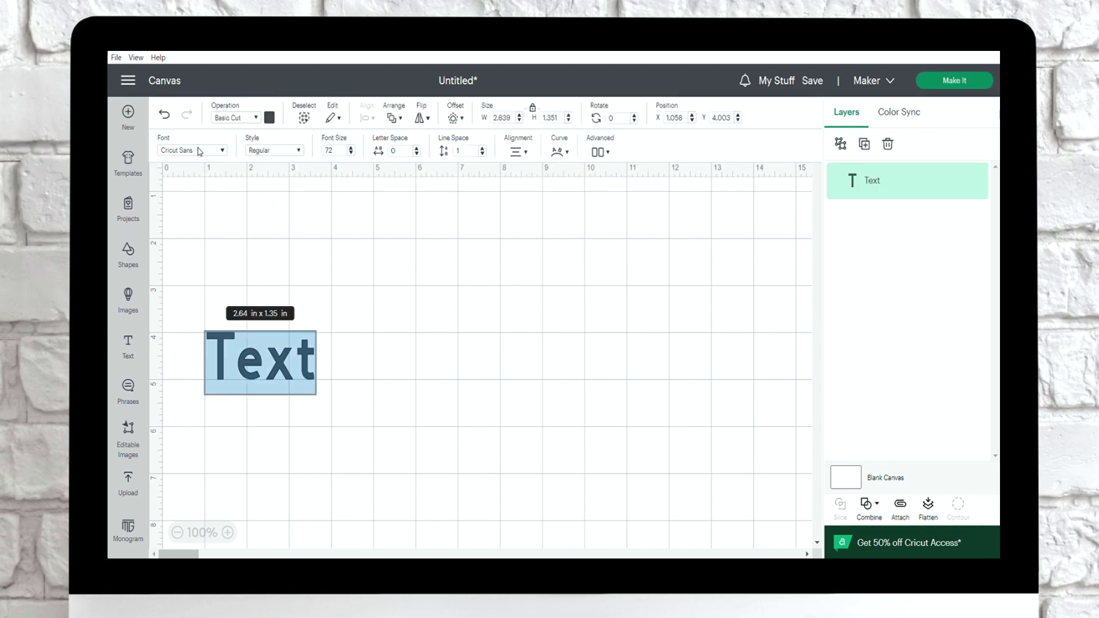
click(199, 151)
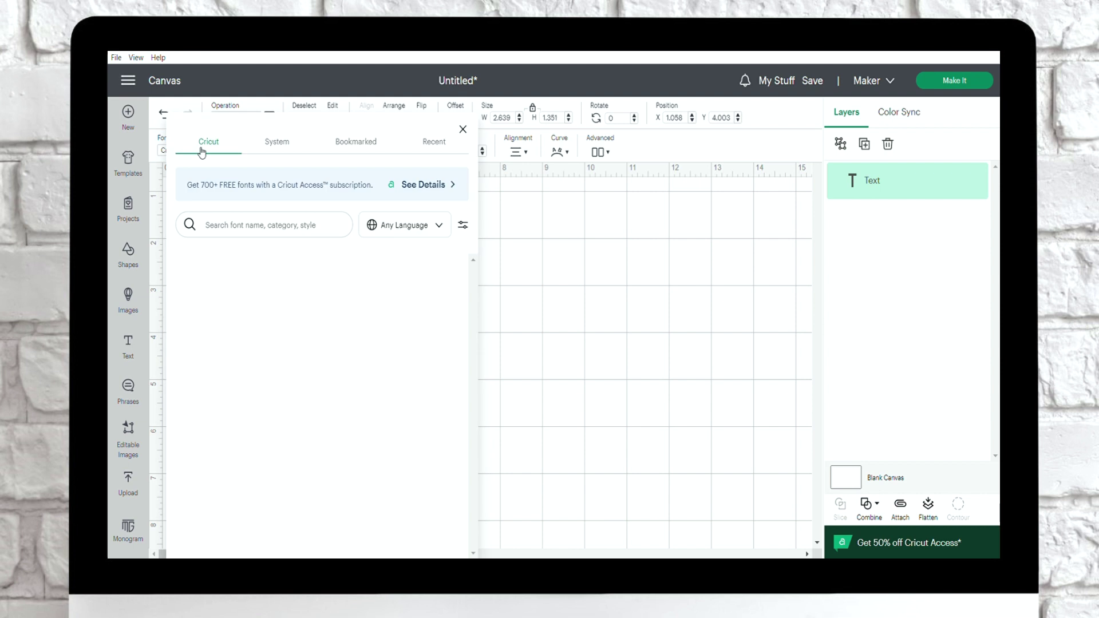
click(273, 143)
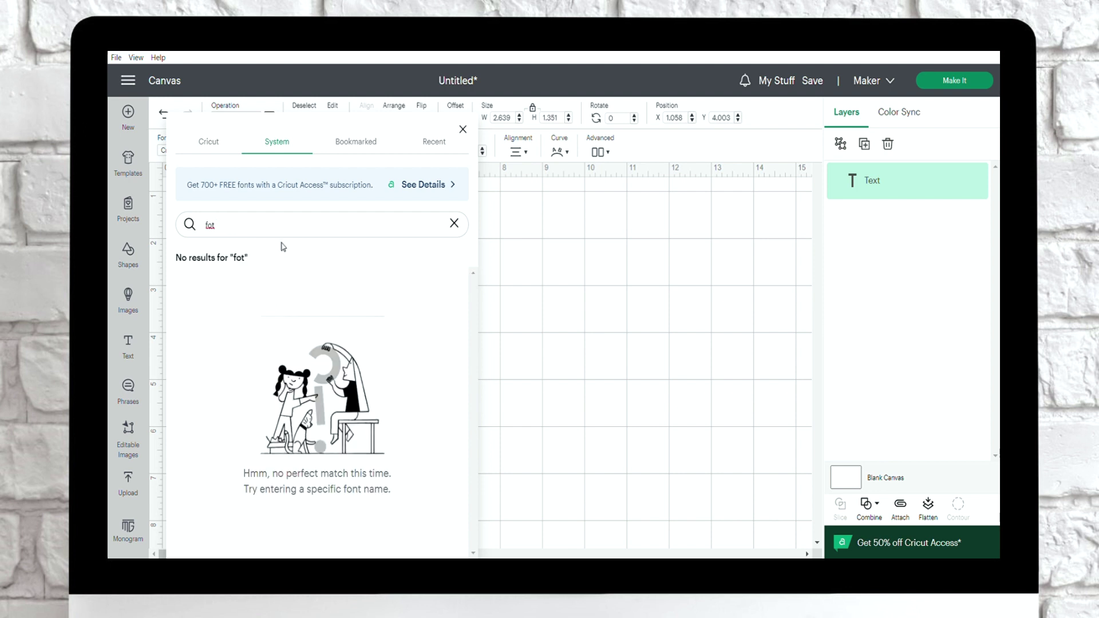
key(ctrl+a)
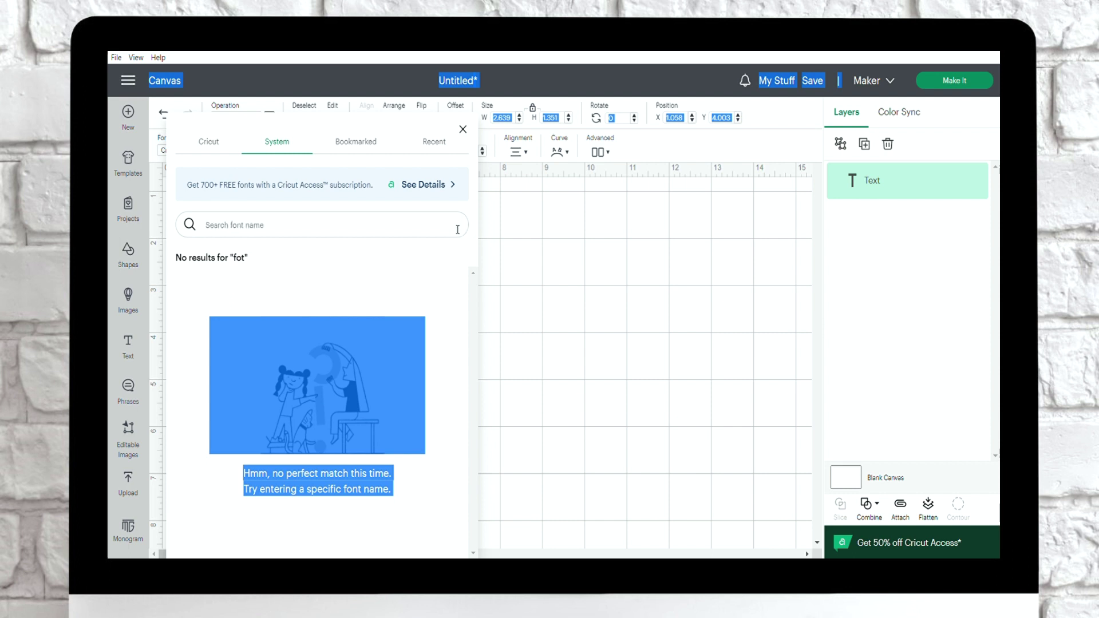
click(570, 198)
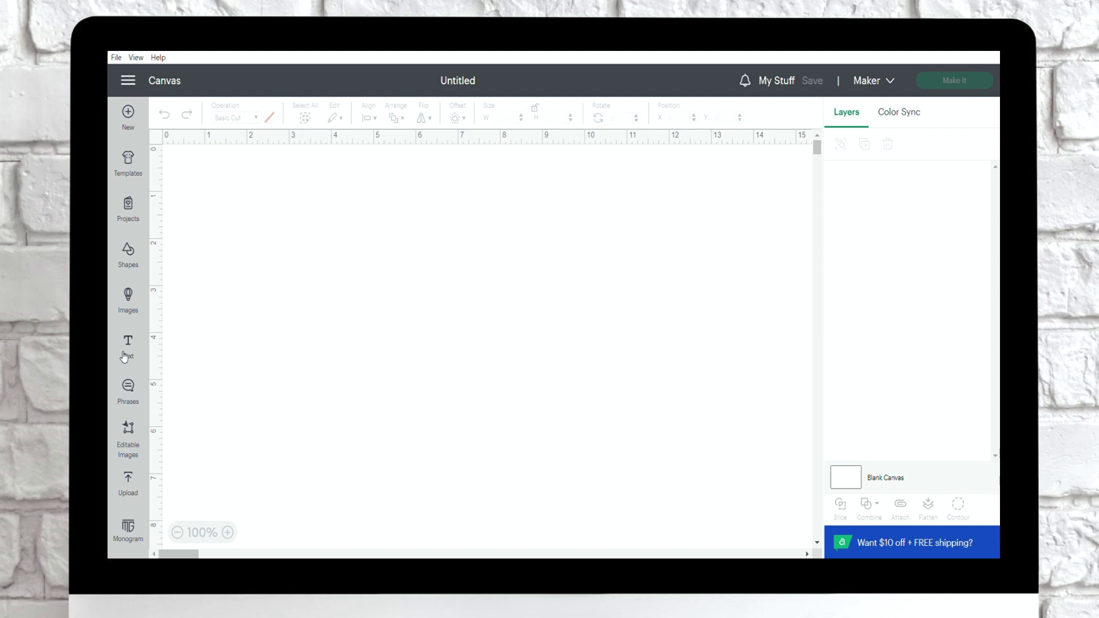
Add a text layer set in the Handwritten system font at size 72.
click(125, 351)
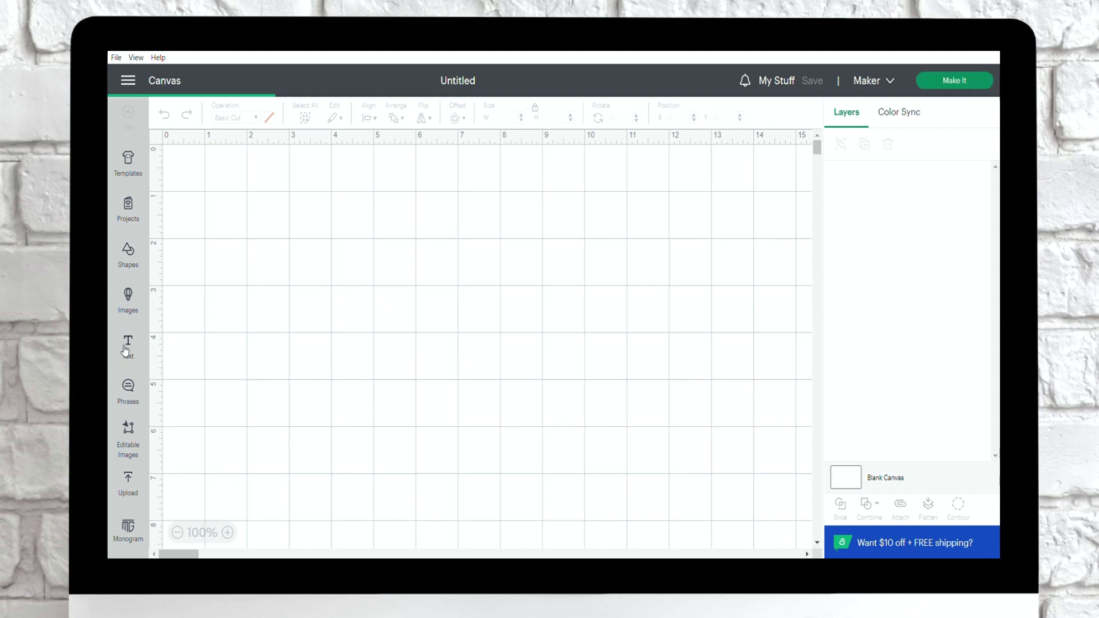
click(210, 150)
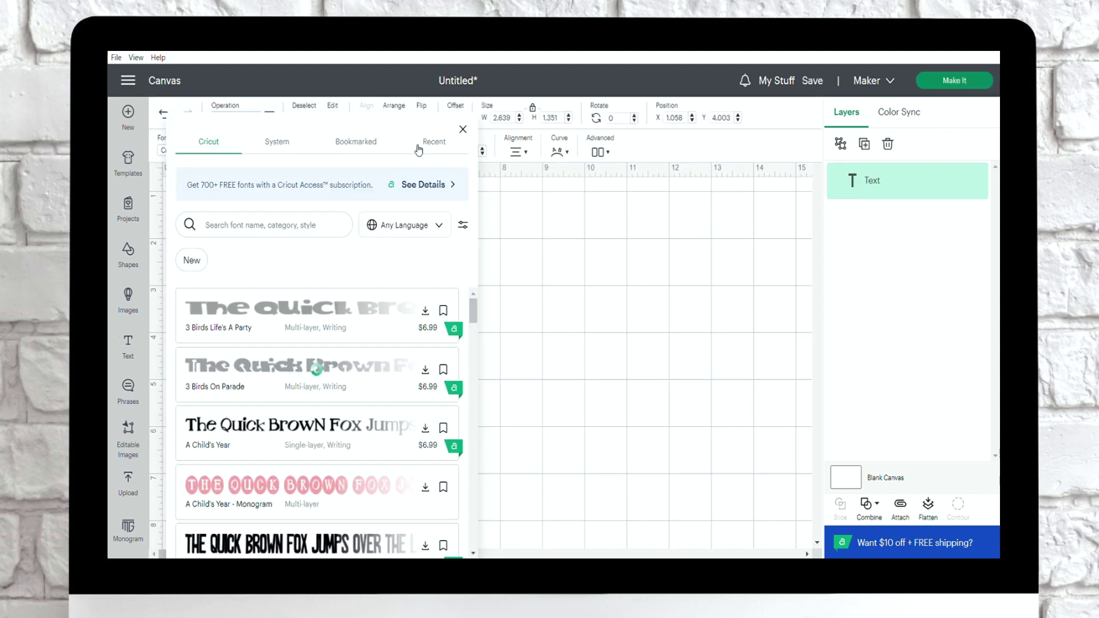
click(280, 143)
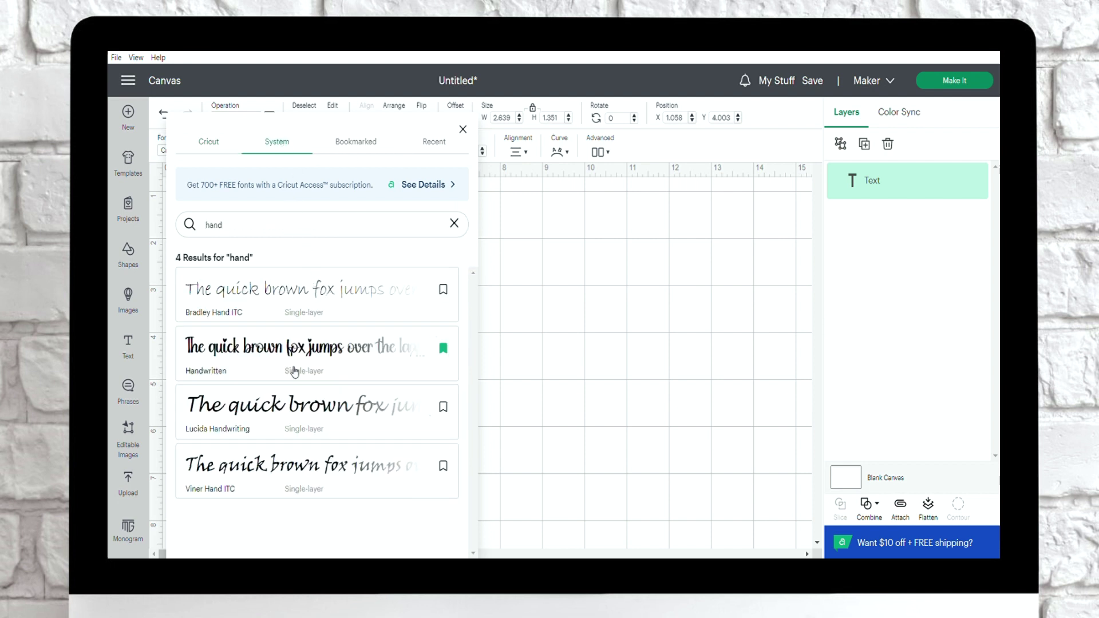
click(303, 374)
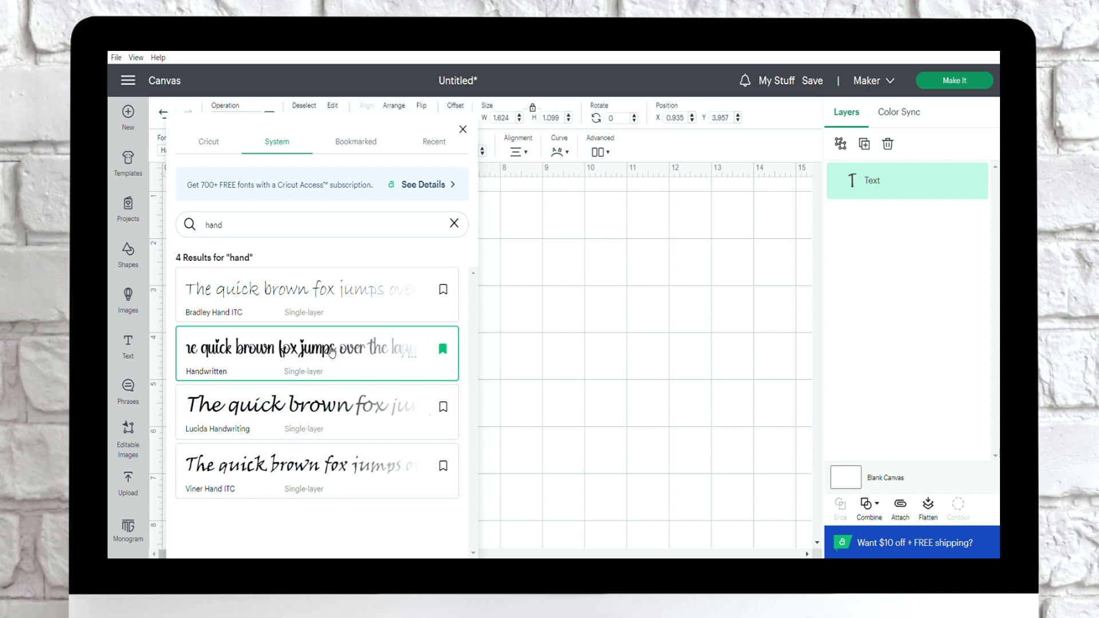
click(605, 344)
click(241, 373)
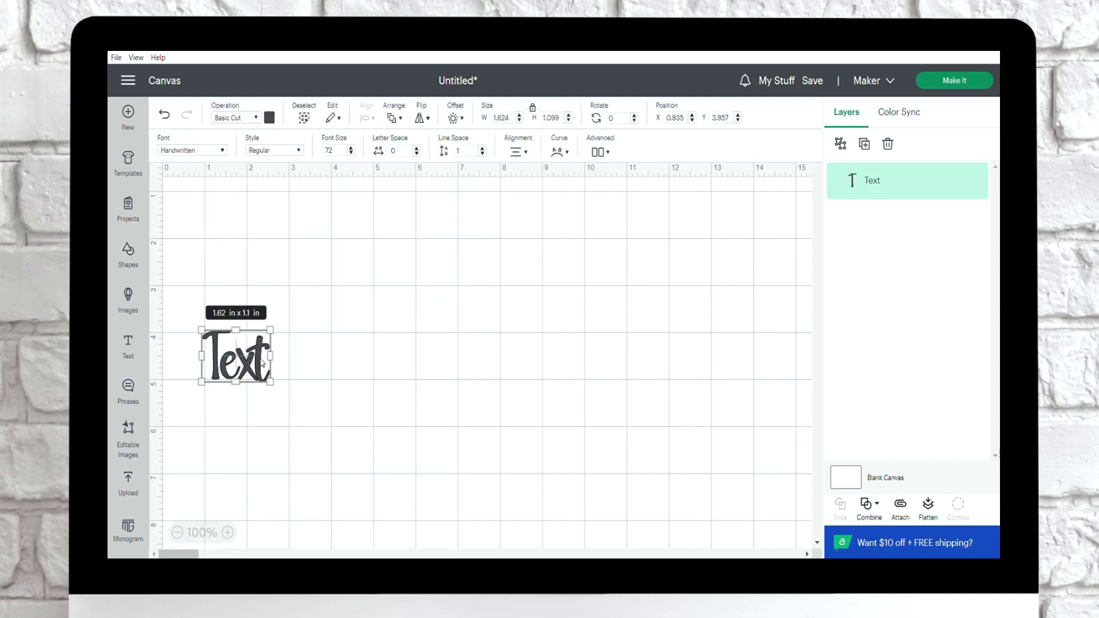
Change the selected text box to read 'Noelle'.
drag(262, 362, 264, 366)
double_click(263, 366)
text(Noelle)
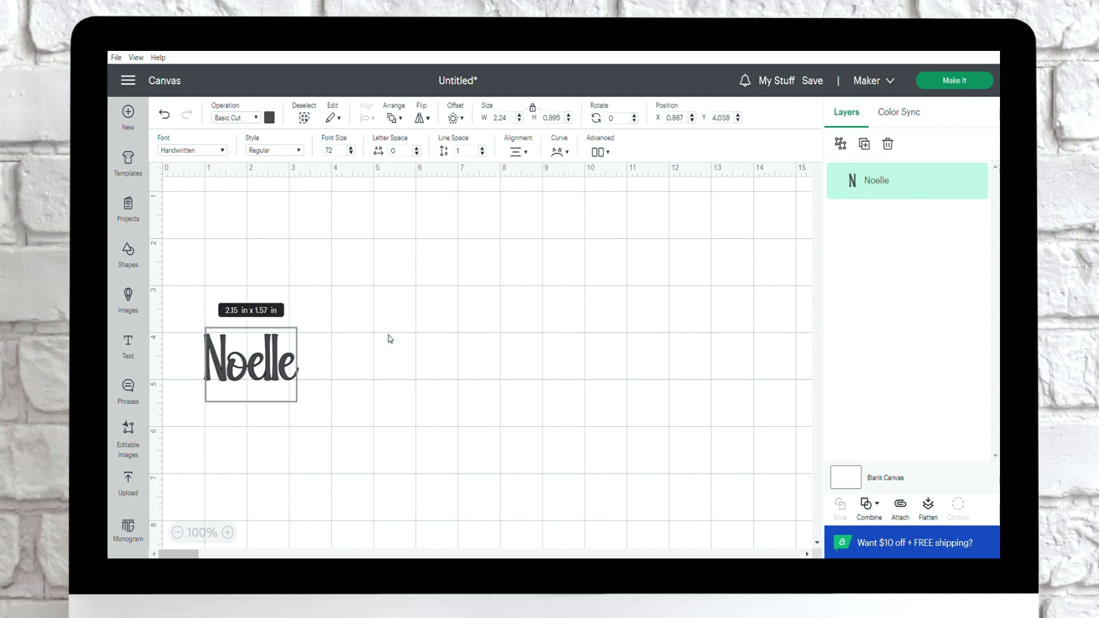
click(390, 339)
Place Noelle at right with Addisen above Kinsley, then send the design to Make It.
drag(255, 367, 382, 326)
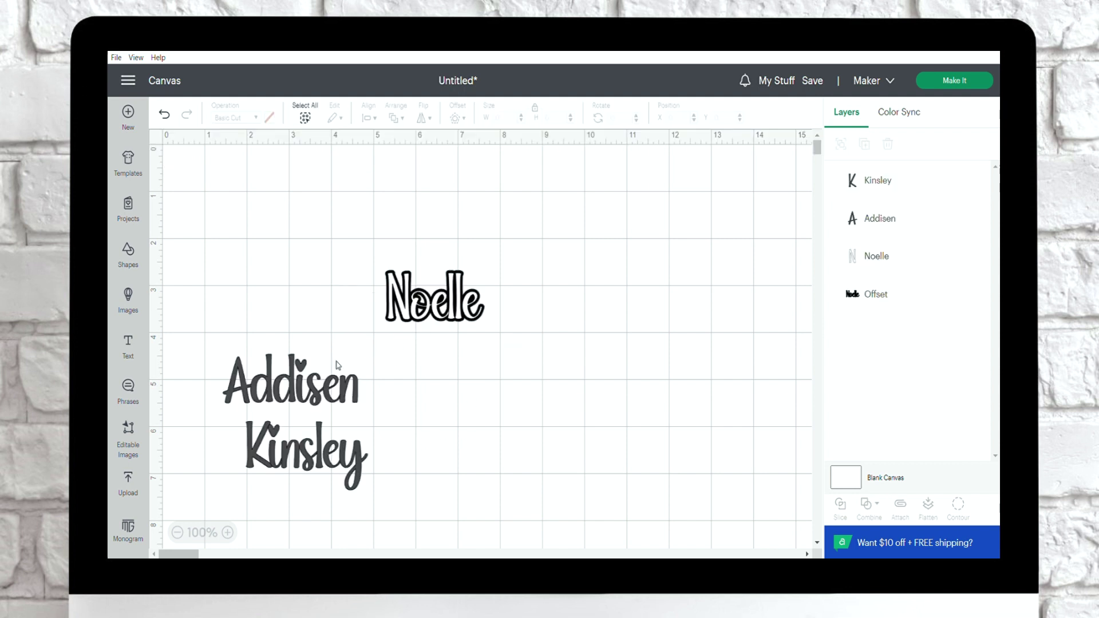
drag(323, 378, 356, 283)
drag(338, 481, 272, 352)
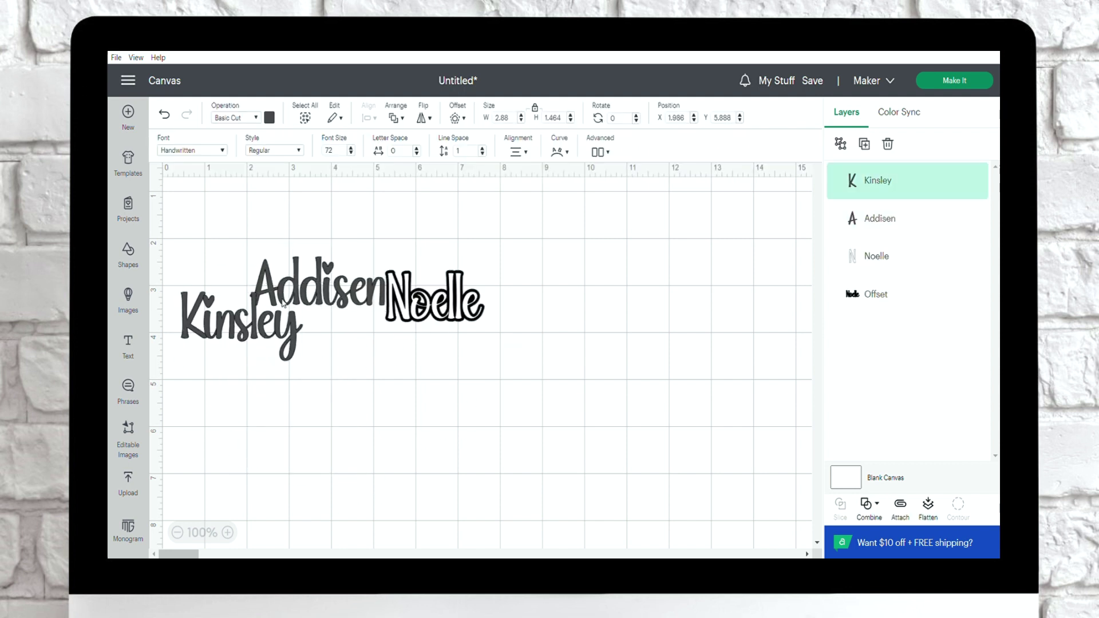
drag(315, 283, 244, 252)
click(484, 373)
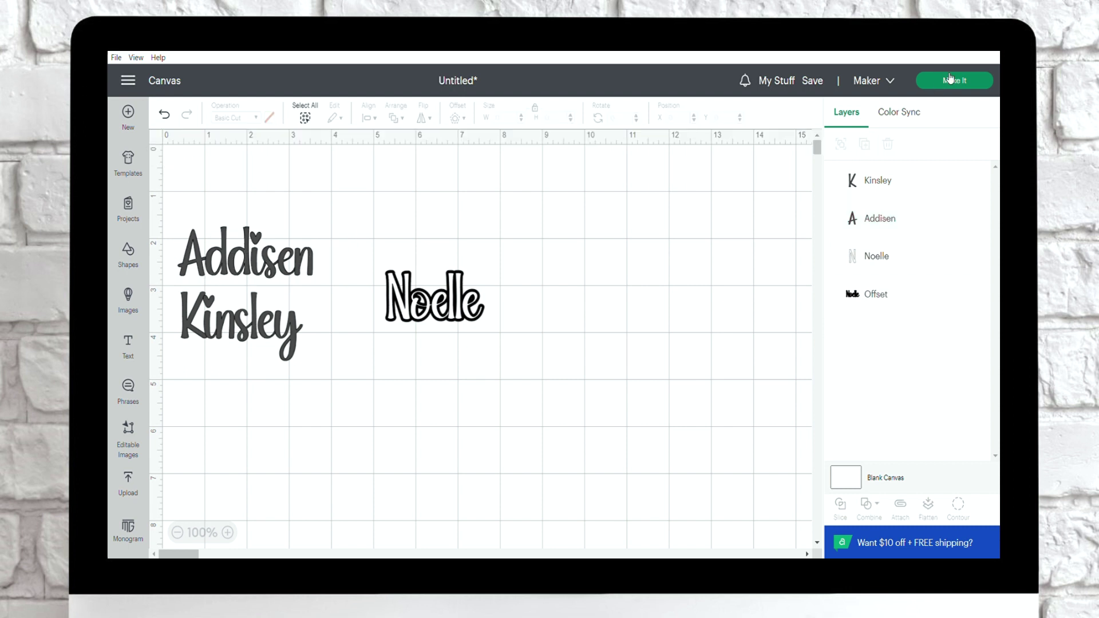
click(945, 80)
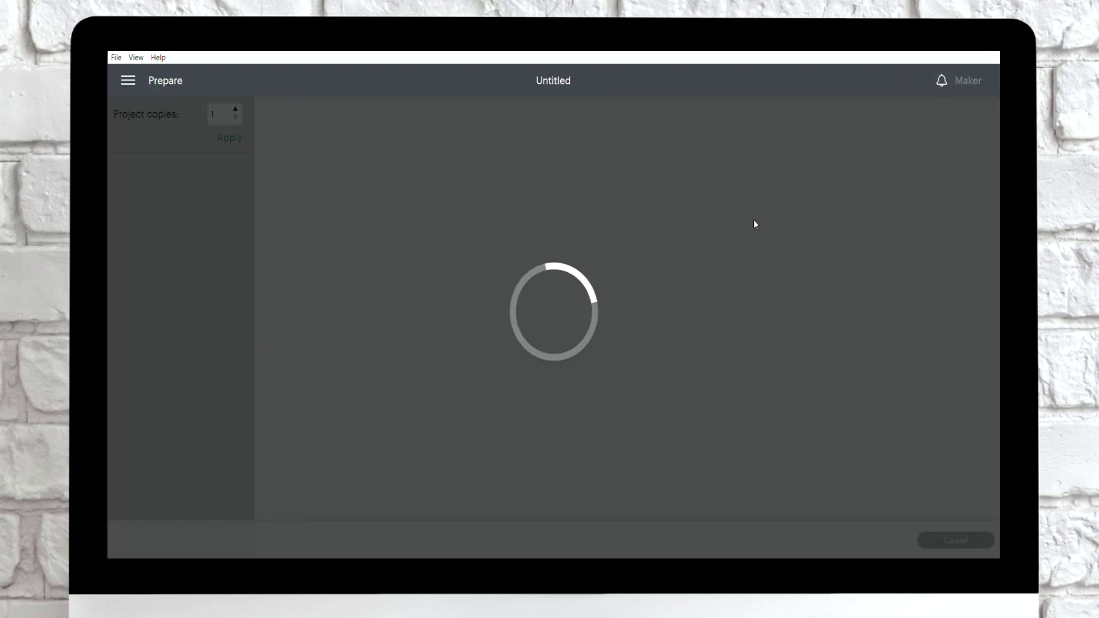